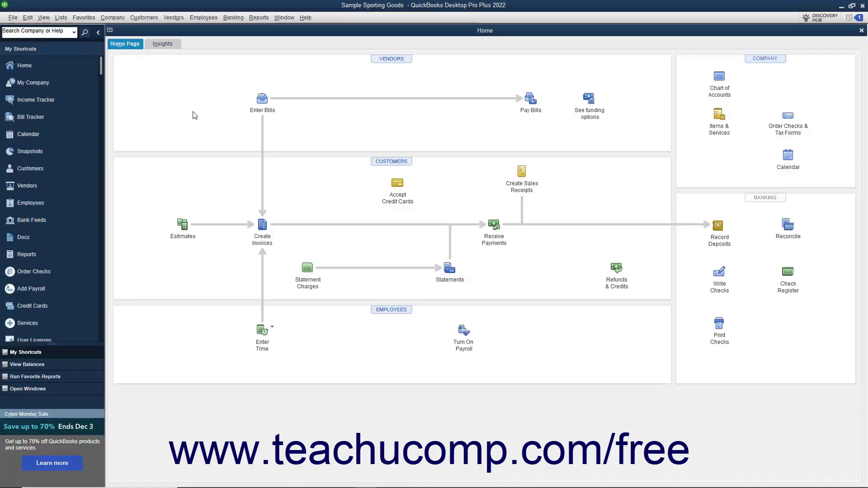
- Open the Vendors menu to reach the Pay Bills command
click(179, 19)
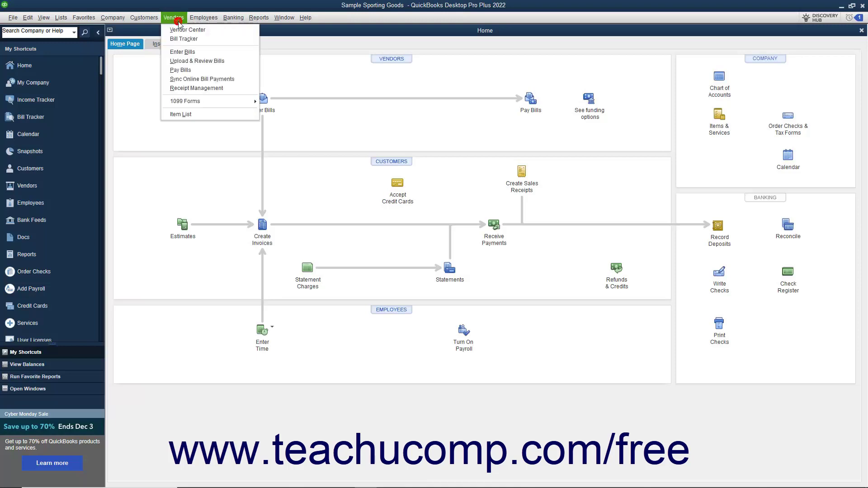
- Open Pay Bills, filter to bills due on or before 12/02/2021, then show all bills again
click(188, 71)
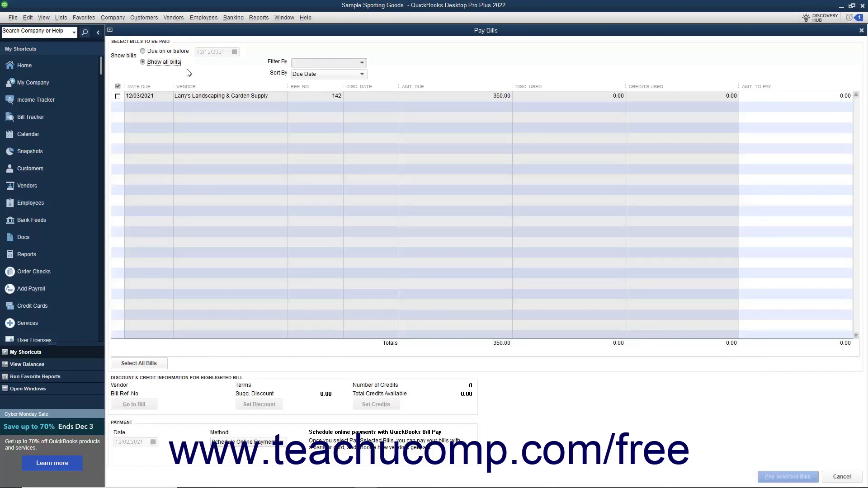
click(159, 53)
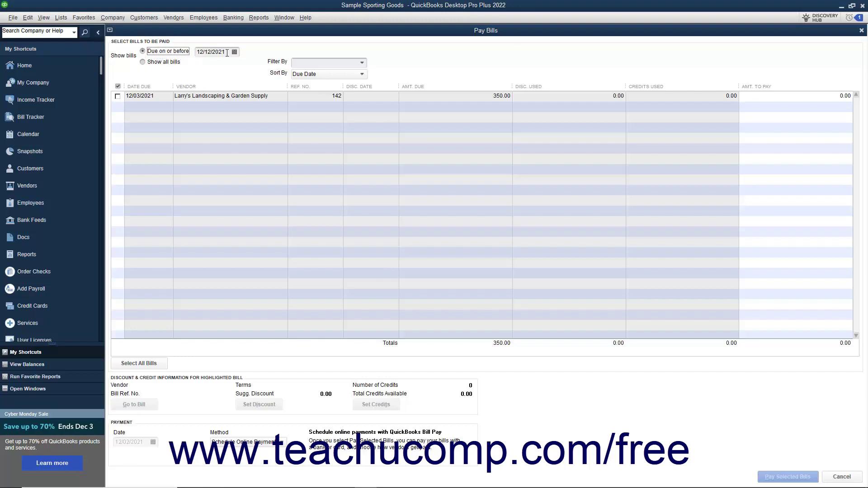
click(235, 52)
click(247, 95)
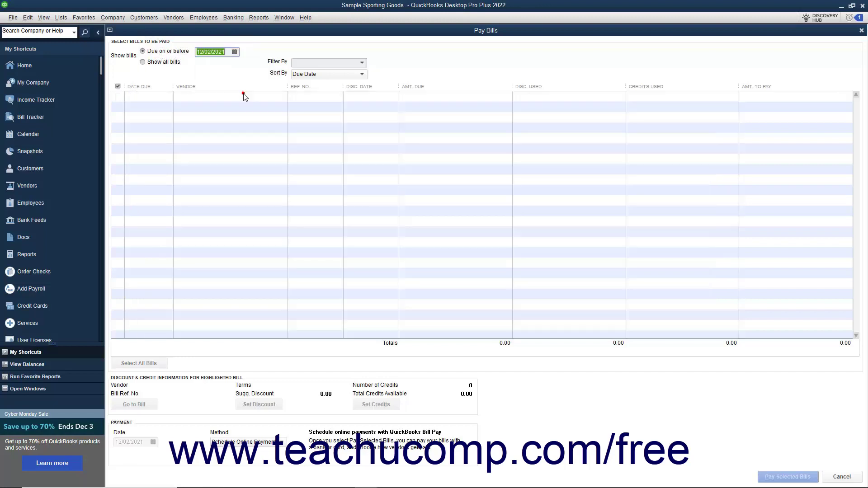
click(172, 65)
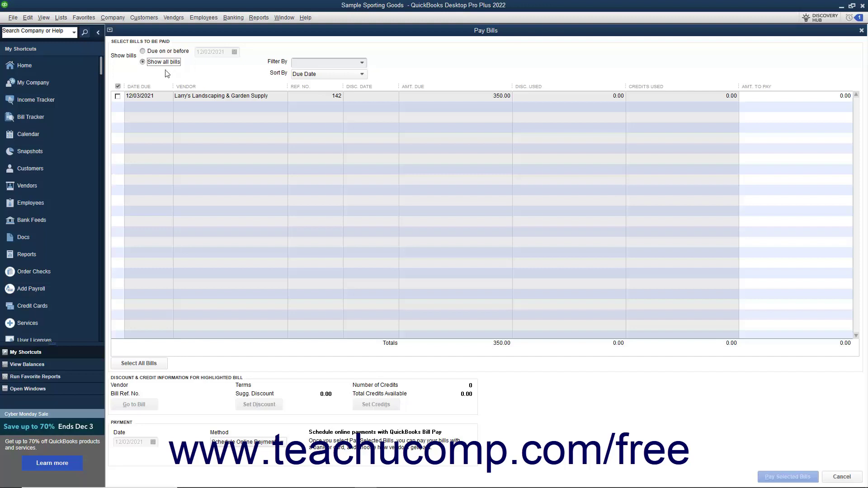
- Select the Larry's Landscaping bill and open its 350.00 Amt. To Pay cell
click(118, 97)
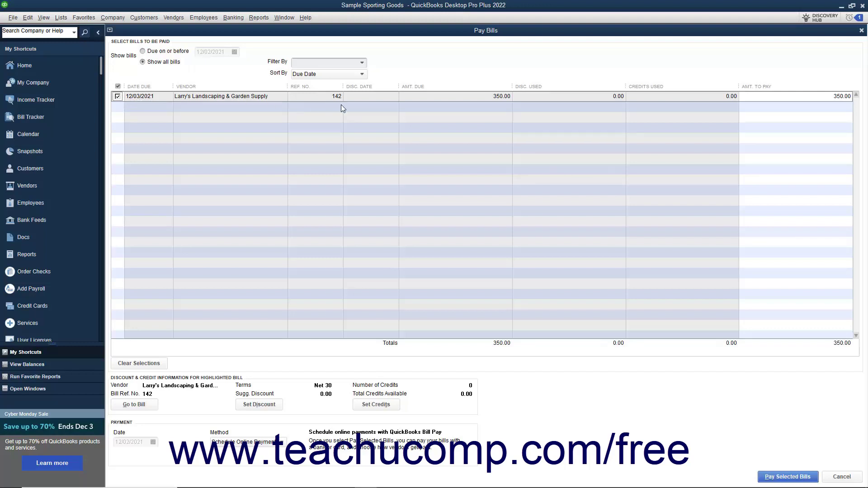
click(767, 97)
click(135, 405)
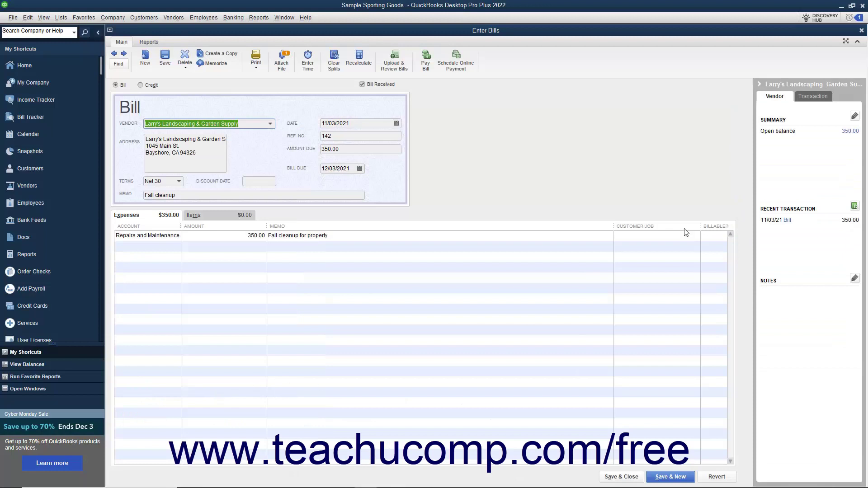
click(861, 31)
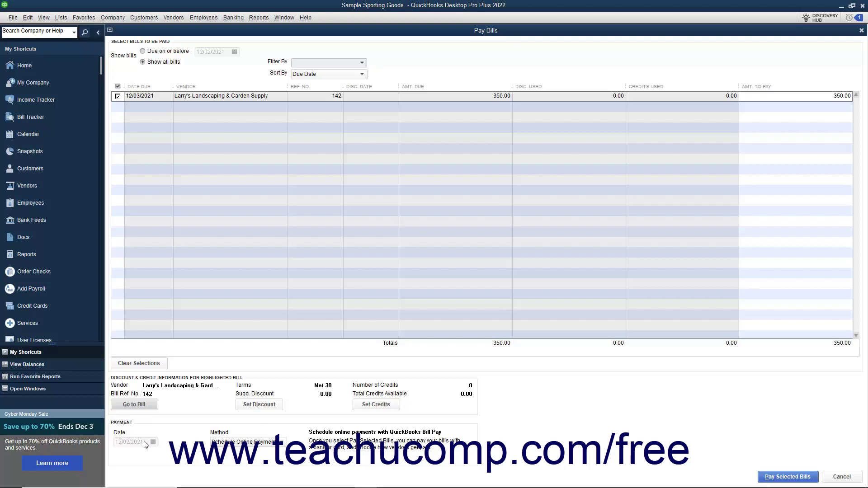
- Pay by check from Checking, assigning a check number instead of printing
click(281, 443)
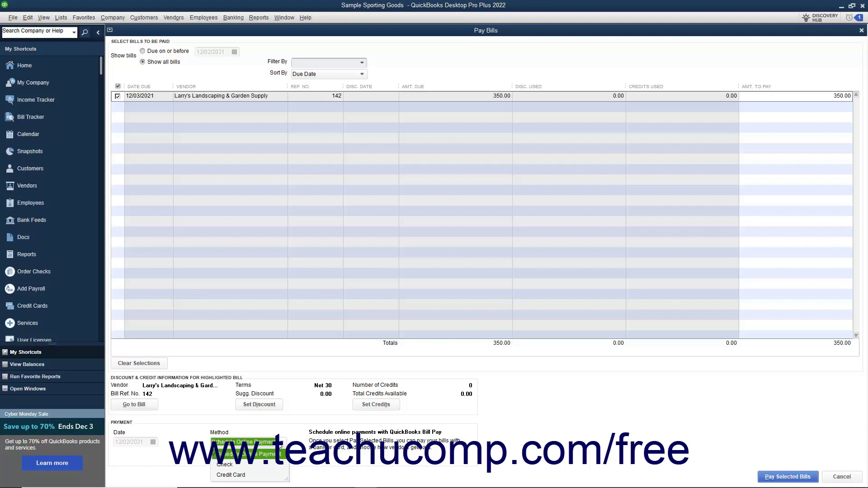
click(242, 465)
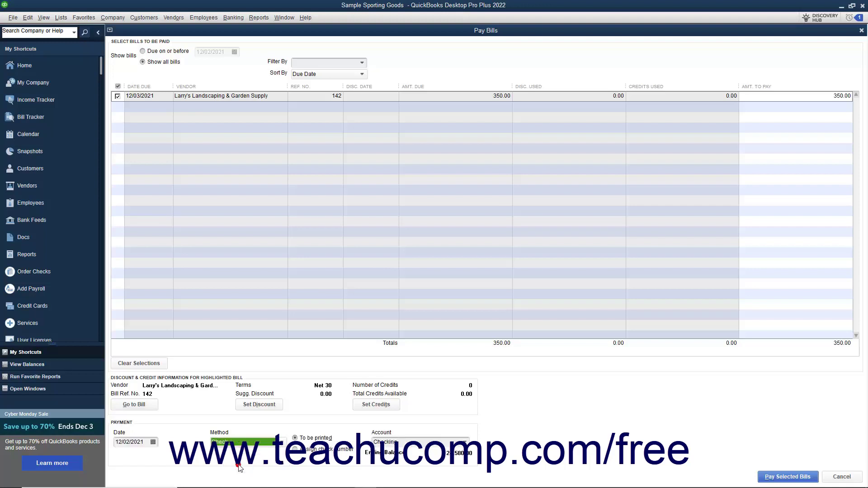
click(304, 438)
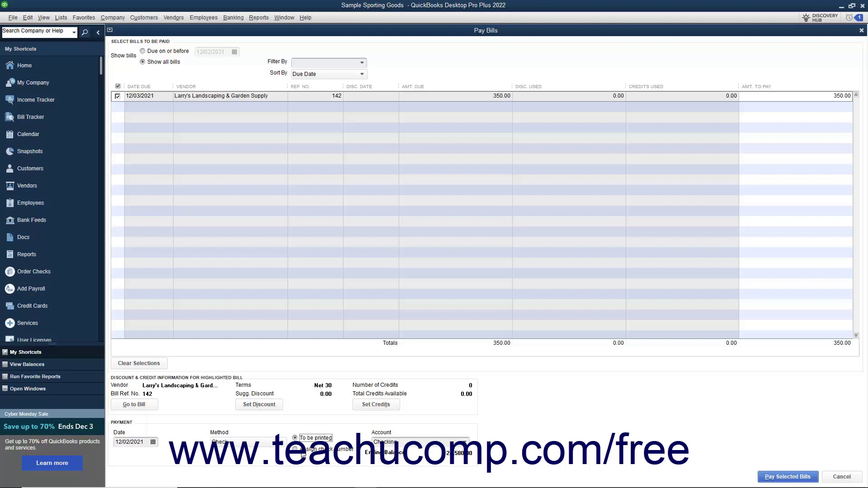
click(459, 442)
click(325, 438)
click(309, 452)
- Switch the payment method to Credit Card, charged to the VISA account
click(274, 442)
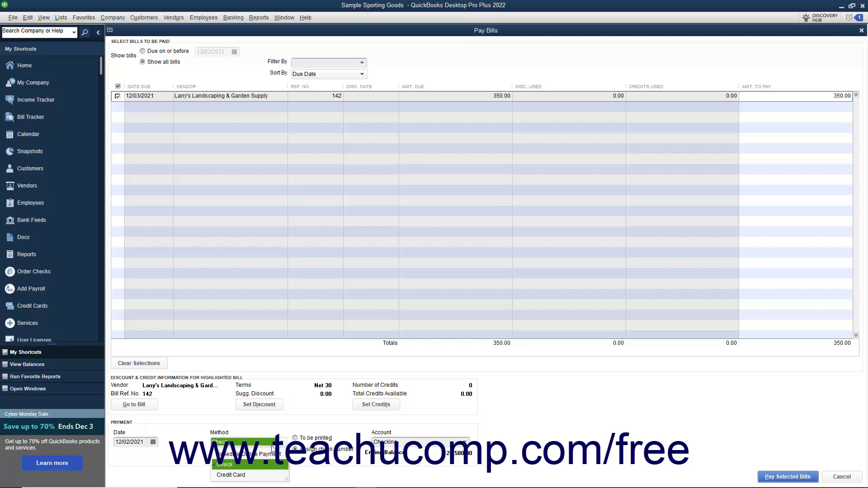
click(249, 475)
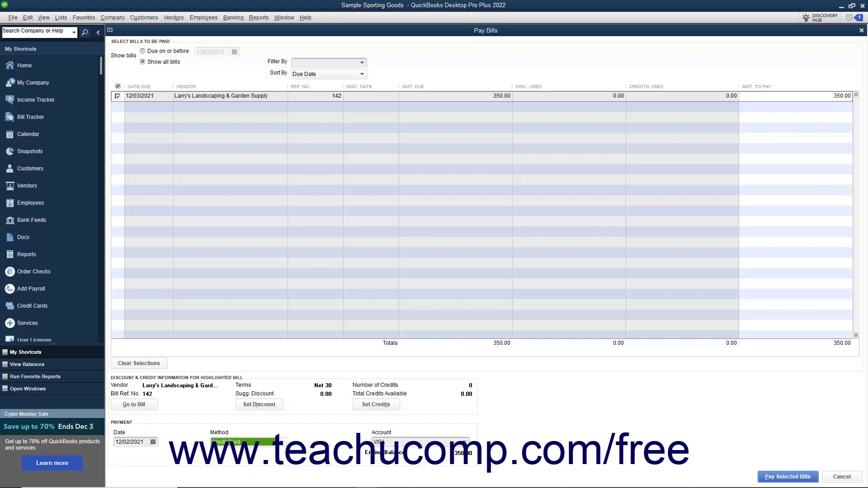
click(464, 442)
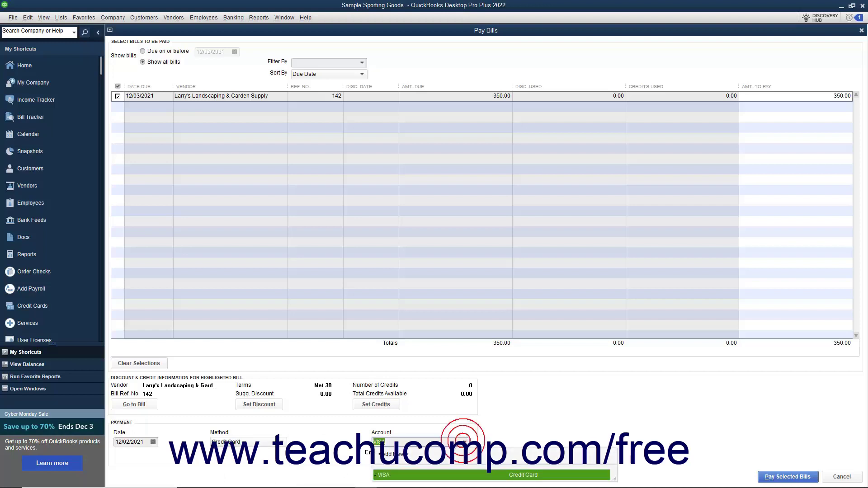
key(Return)
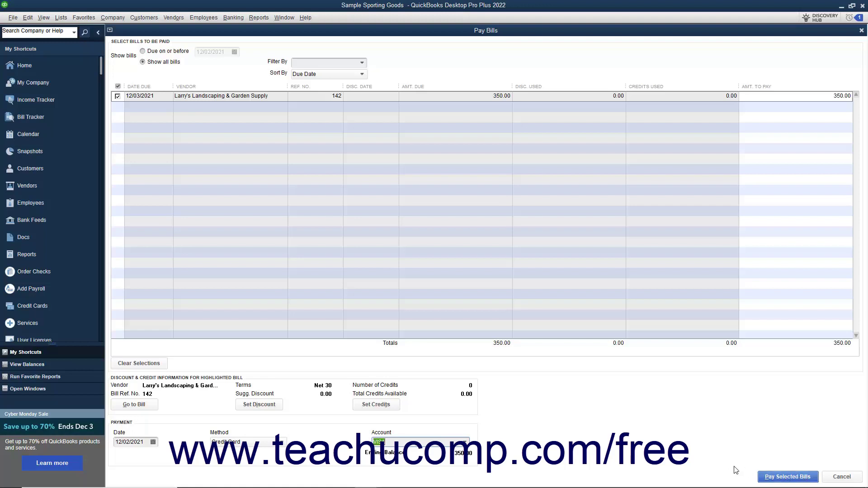
click(272, 442)
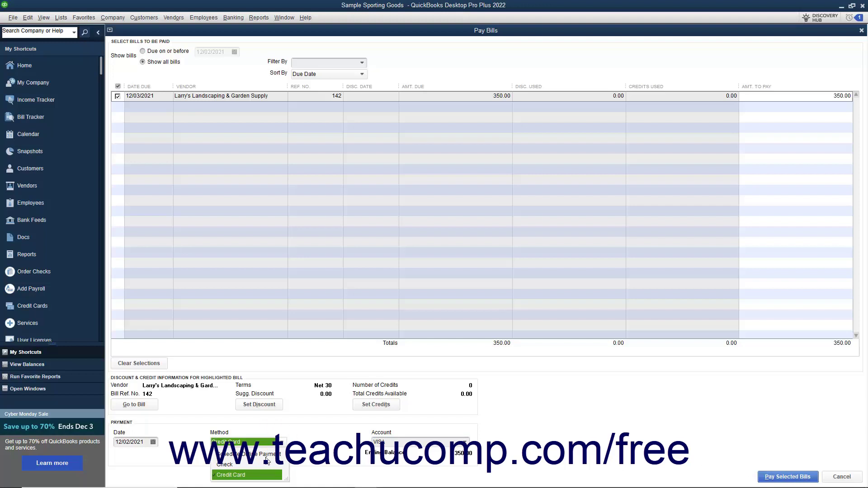
- Return the method to Check from Checking, to be printed, dated 12/02/2021
click(266, 455)
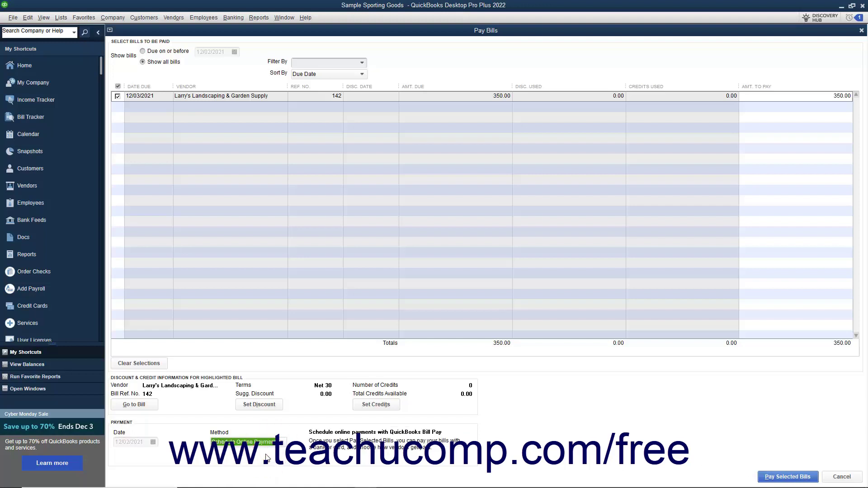
click(280, 443)
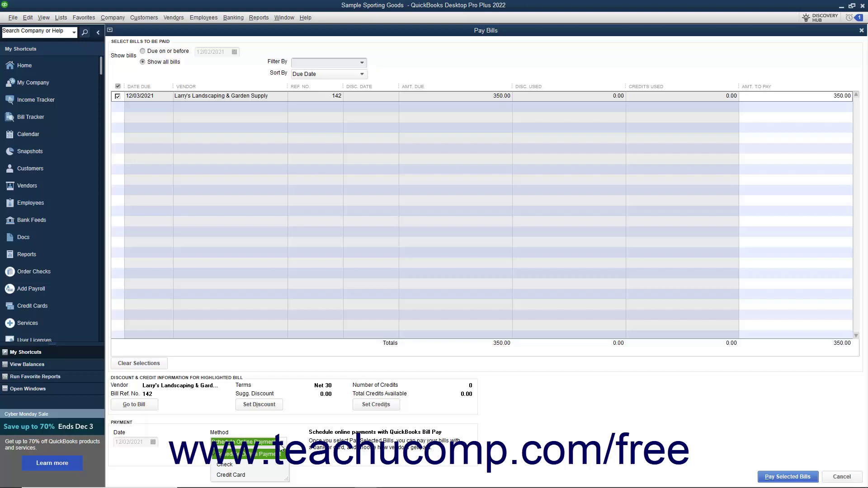
click(256, 464)
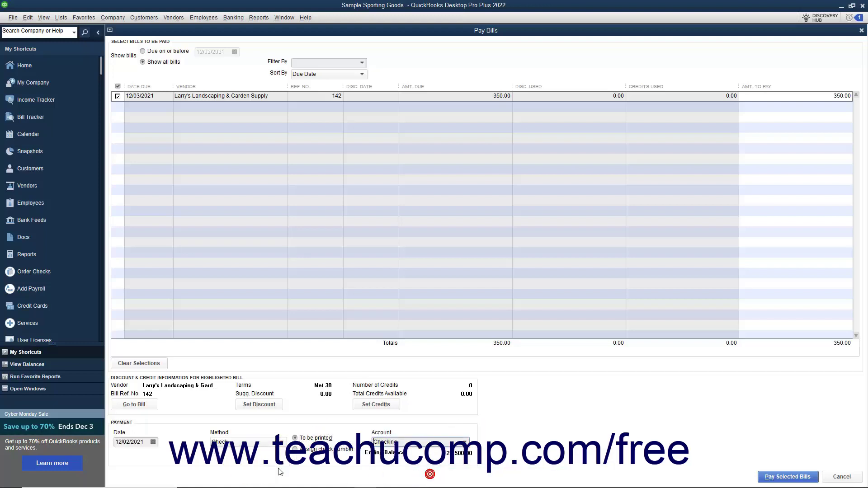
click(154, 443)
click(154, 443)
click(170, 429)
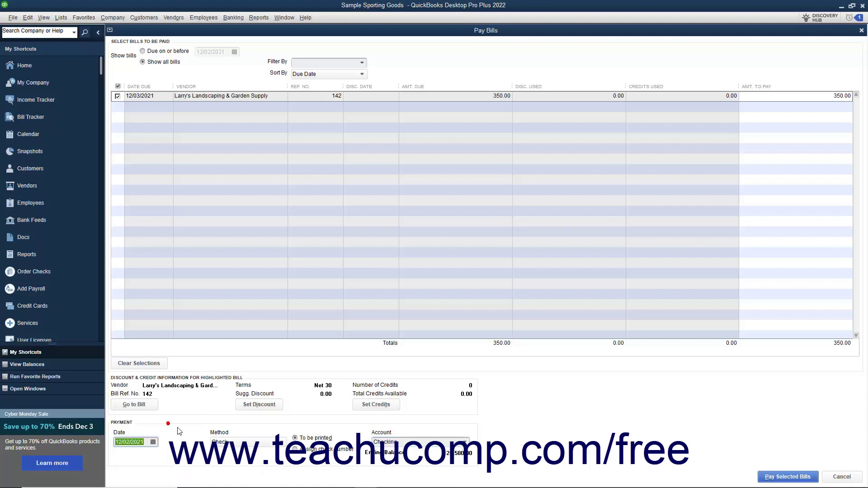
- Pay the selected 350.00 bill by check and close the Payment Summary
click(772, 480)
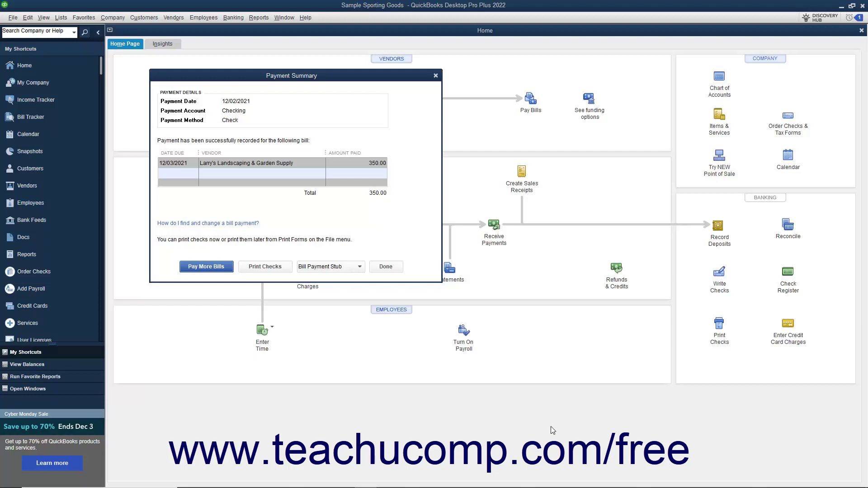
click(383, 268)
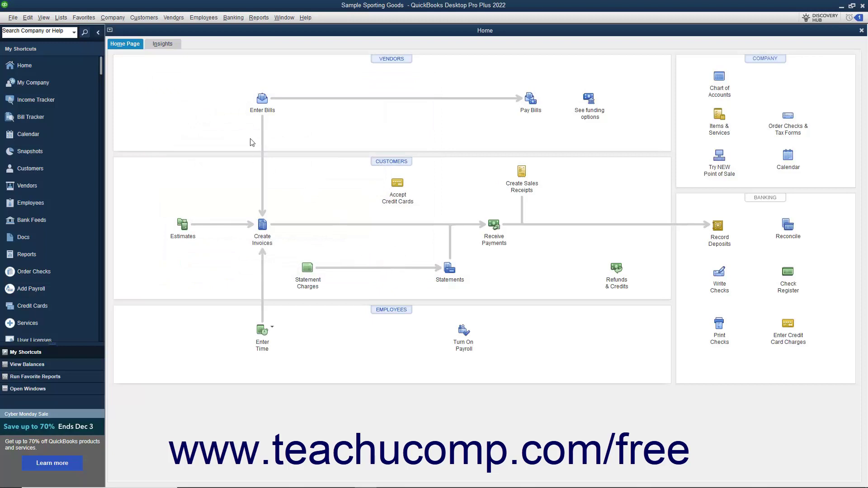
- View the Accounts Payable register from the Chart of Accounts, confirming a 0.00 balance
click(64, 19)
click(72, 30)
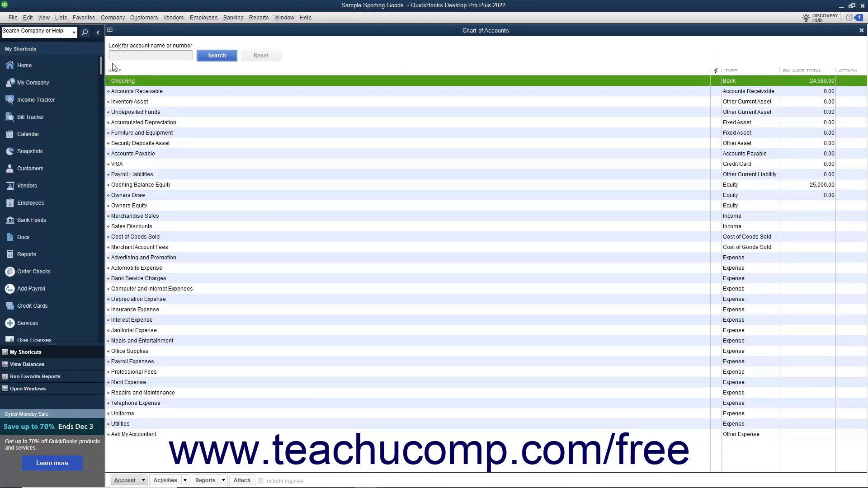
double_click(151, 154)
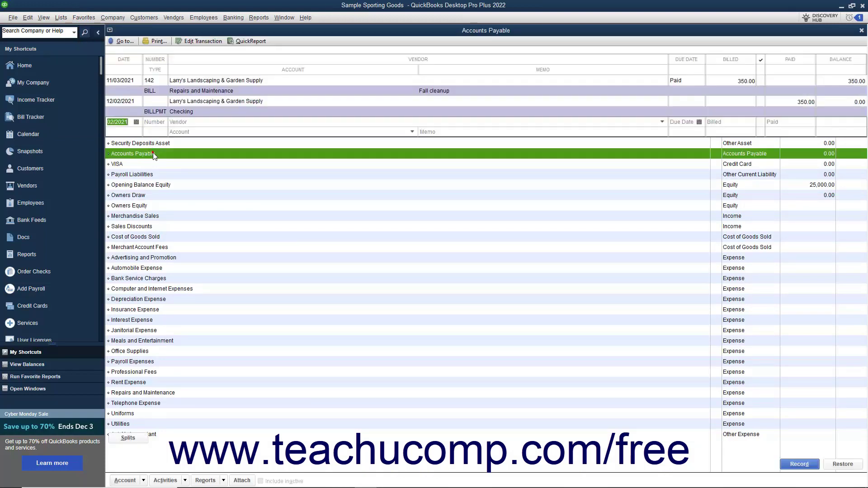
click(862, 30)
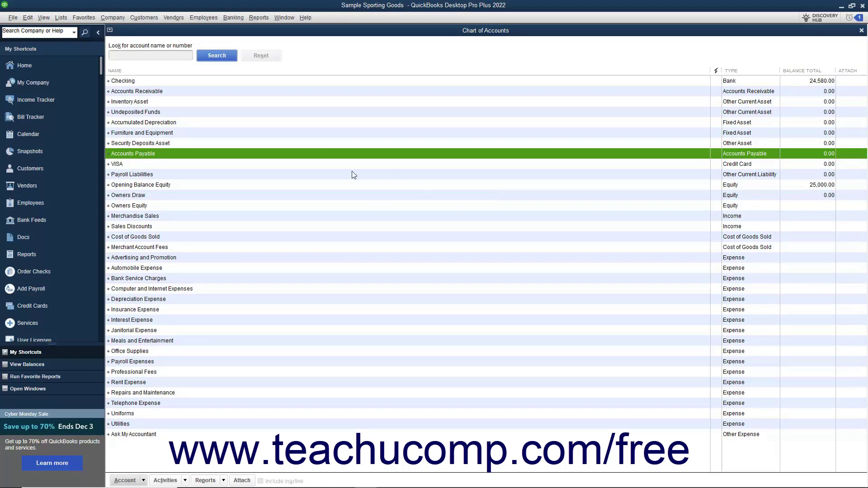
- Open the Checking register and the 350.00 BILLPMT check to Larry's Landscaping
double_click(219, 82)
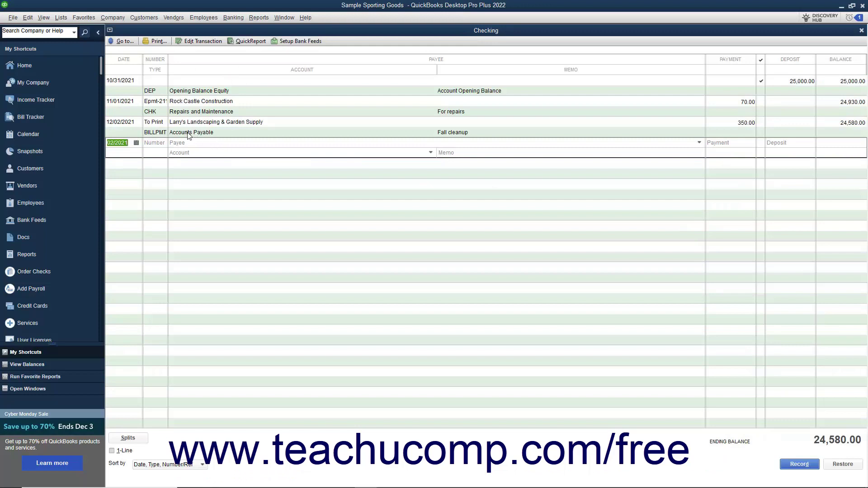
double_click(152, 133)
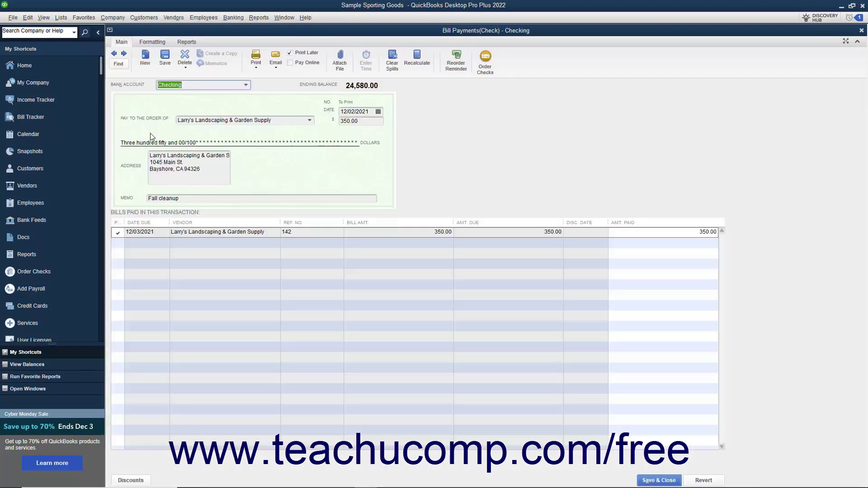